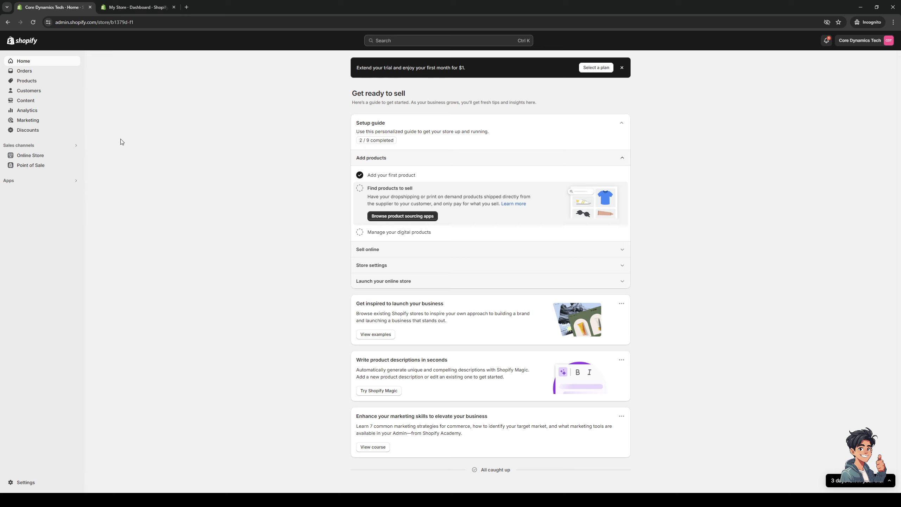
# - Open the Dawn theme editor from Online Store themes and dismiss the cookies notice
pyautogui.click(54, 155)
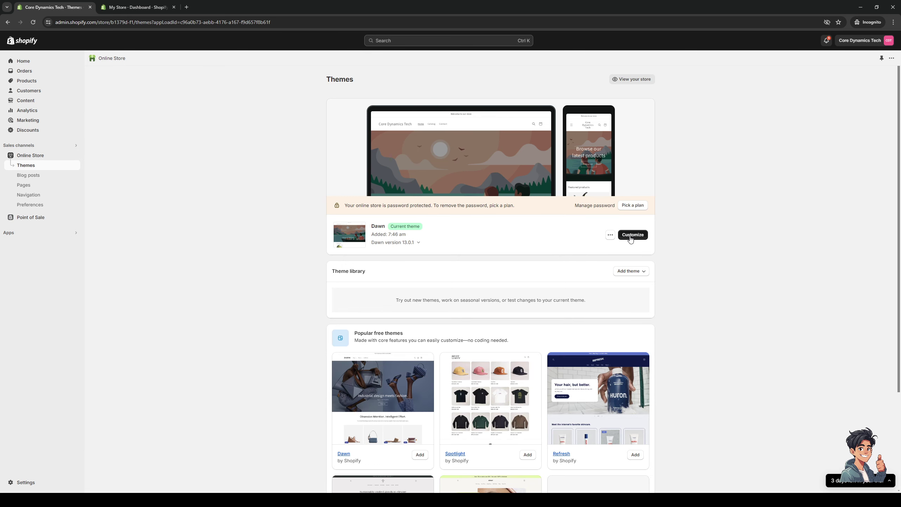
pyautogui.click(632, 235)
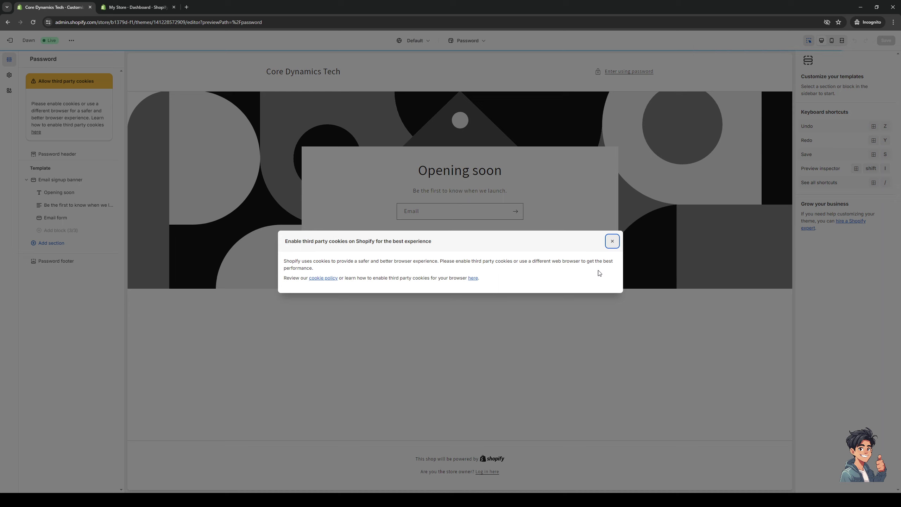
pyautogui.click(614, 244)
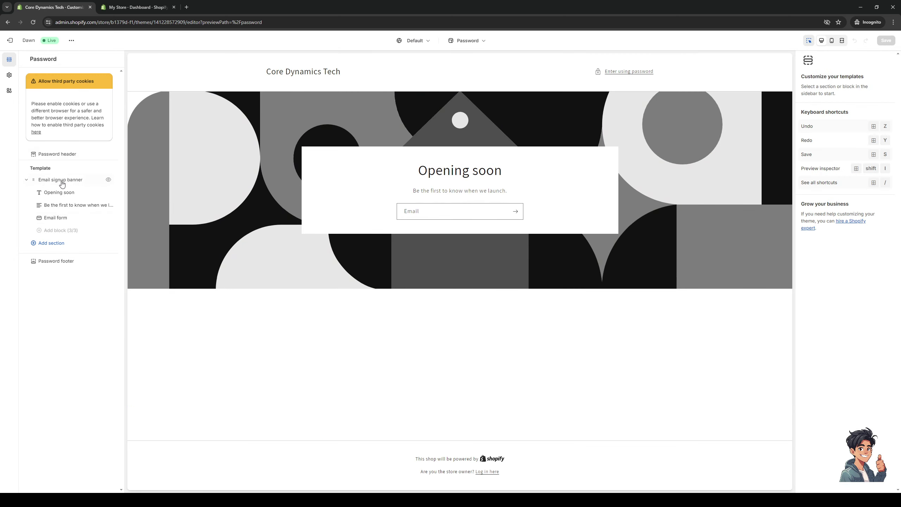
# - Browse the section list and add a Rich text section below the Email signup banner
pyautogui.click(50, 243)
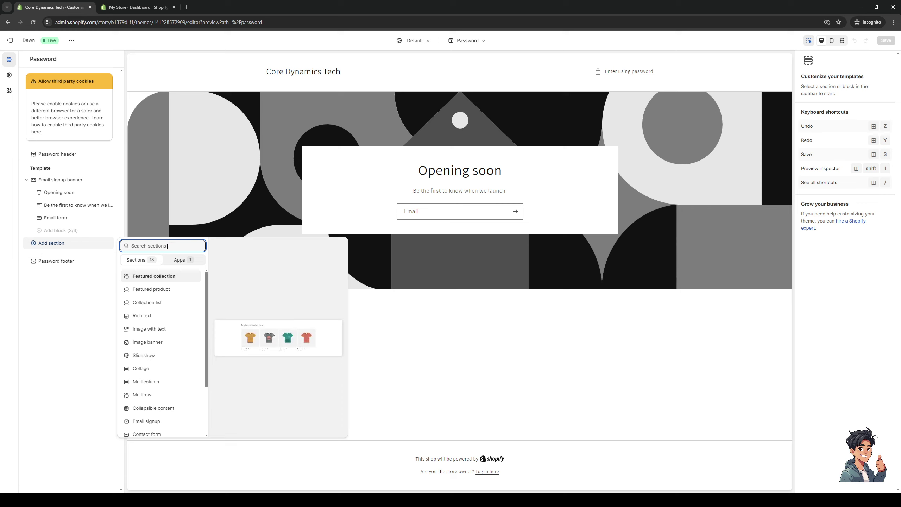
pyautogui.write('butt')
pyautogui.write('t')
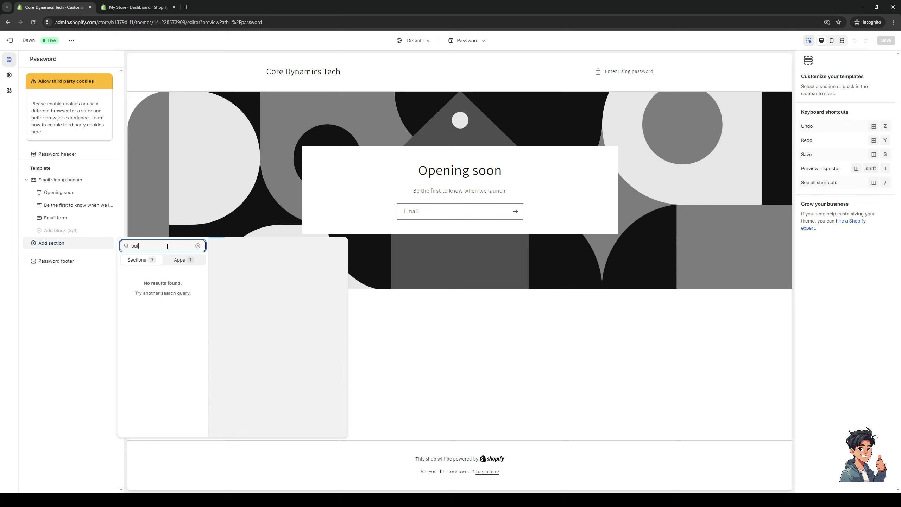
pyautogui.press('BackSpace')
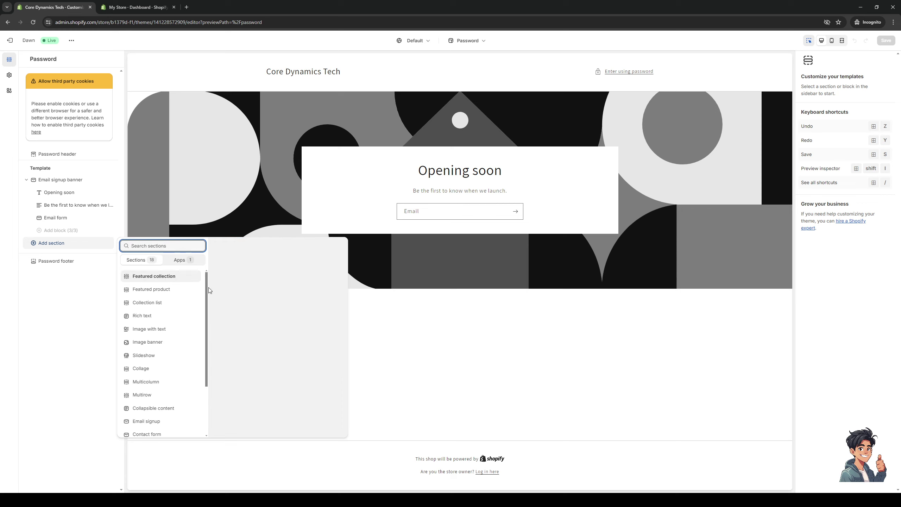
pyautogui.scroll(-1, 167, 311)
pyautogui.scroll(-2, 166, 308)
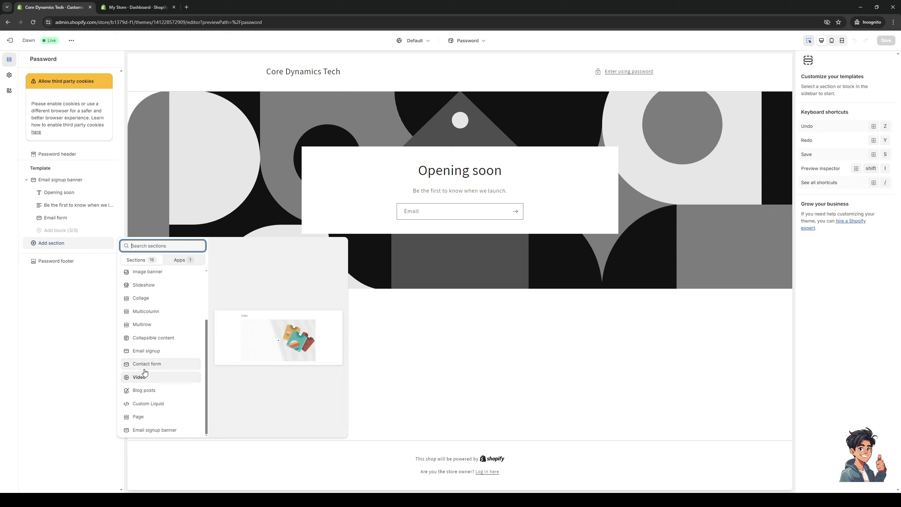
pyautogui.scroll(2, 148, 348)
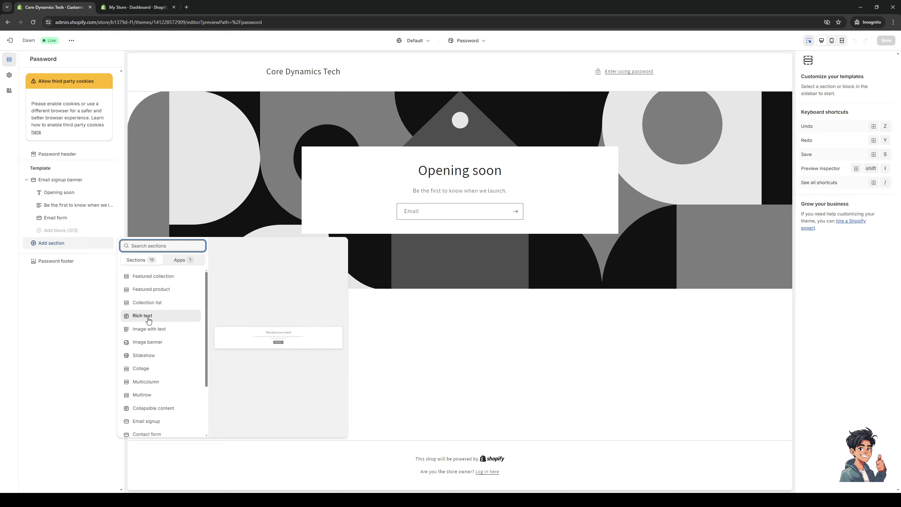
pyautogui.click(463, 342)
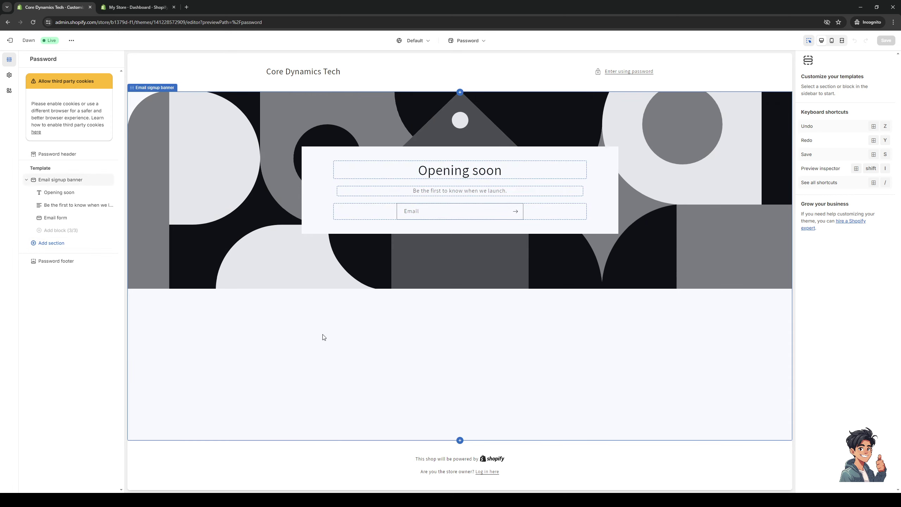
pyautogui.click(64, 244)
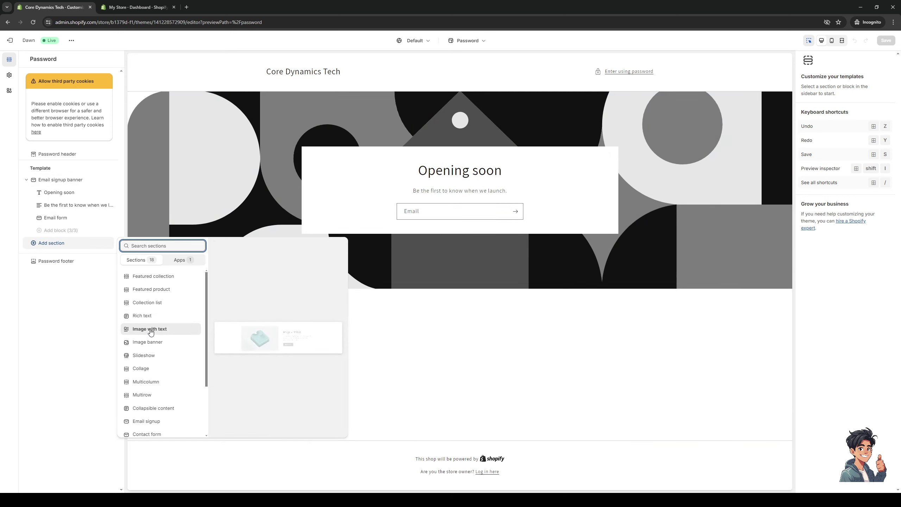
pyautogui.click(150, 316)
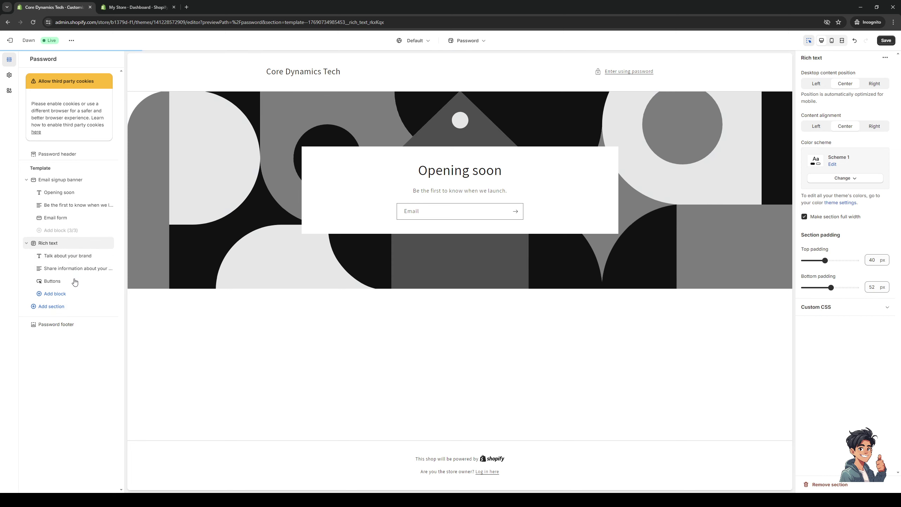
# - Change the Rich text Buttons block's first button label from 'Button label' to 'Shop now'
pyautogui.click(51, 282)
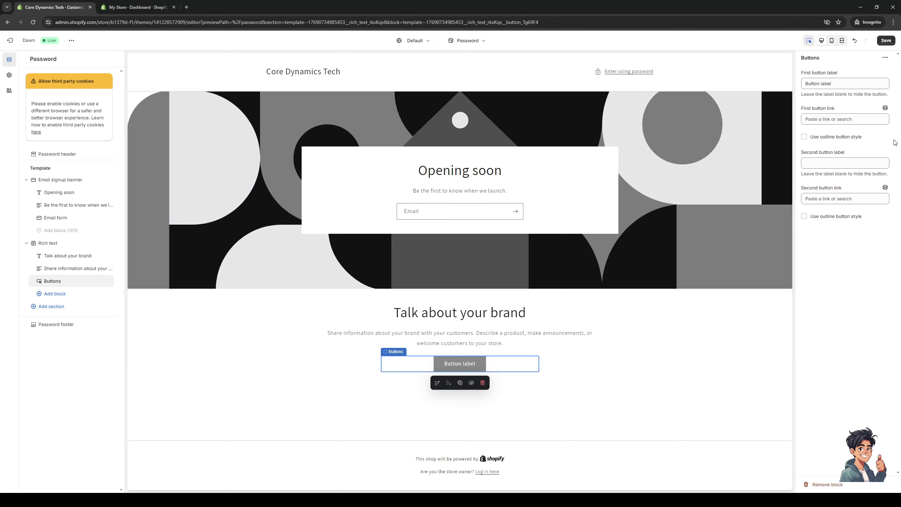
pyautogui.click(885, 59)
pyautogui.click(849, 231)
pyautogui.click(838, 84)
pyautogui.hotkey('ctrl', 'a')
pyautogui.write('S')
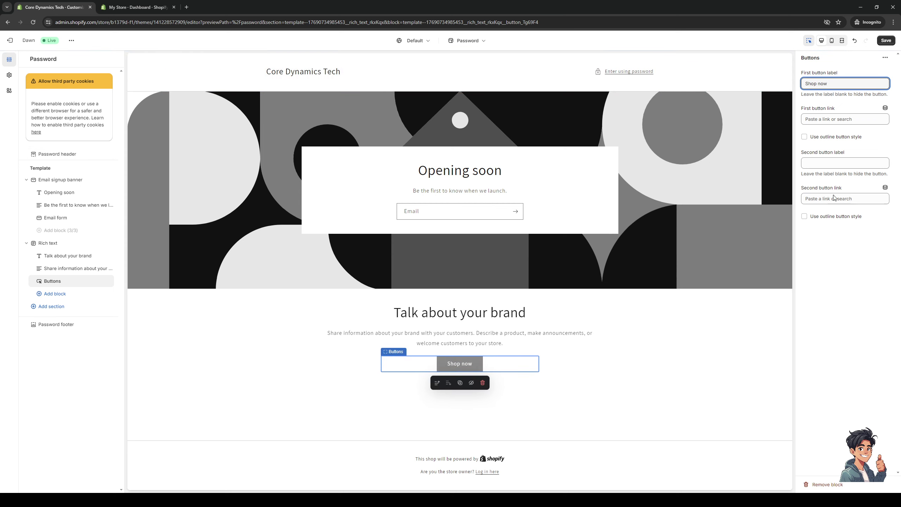
pyautogui.click(804, 217)
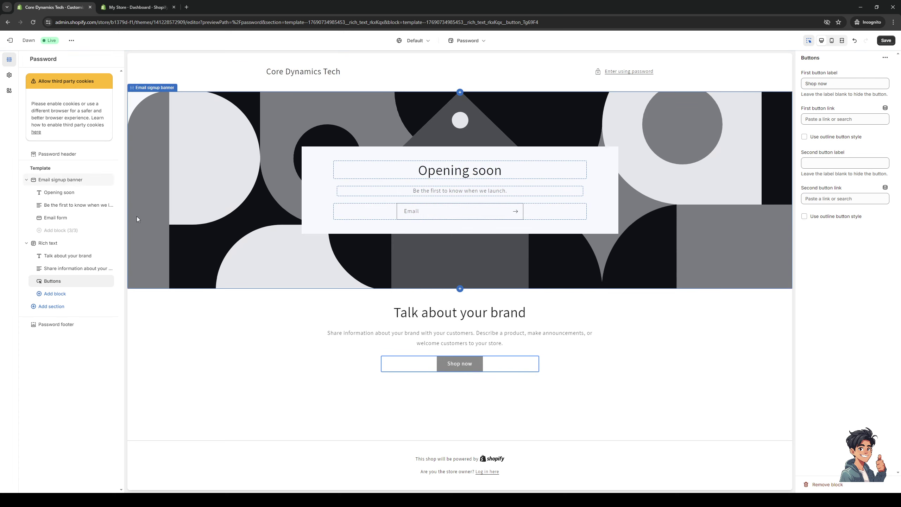
# - Open Theme settings, briefly expand Colors and Logo, then expand the Custom CSS group
pyautogui.click(9, 75)
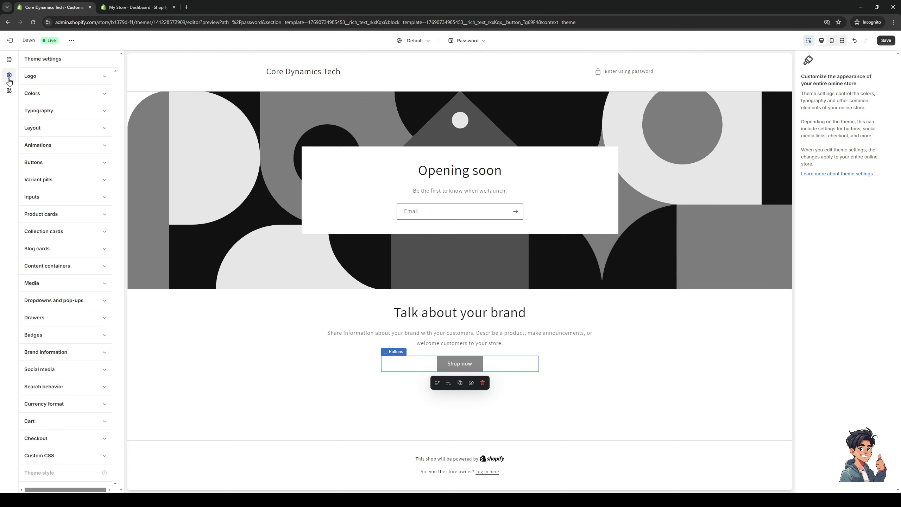
pyautogui.click(73, 99)
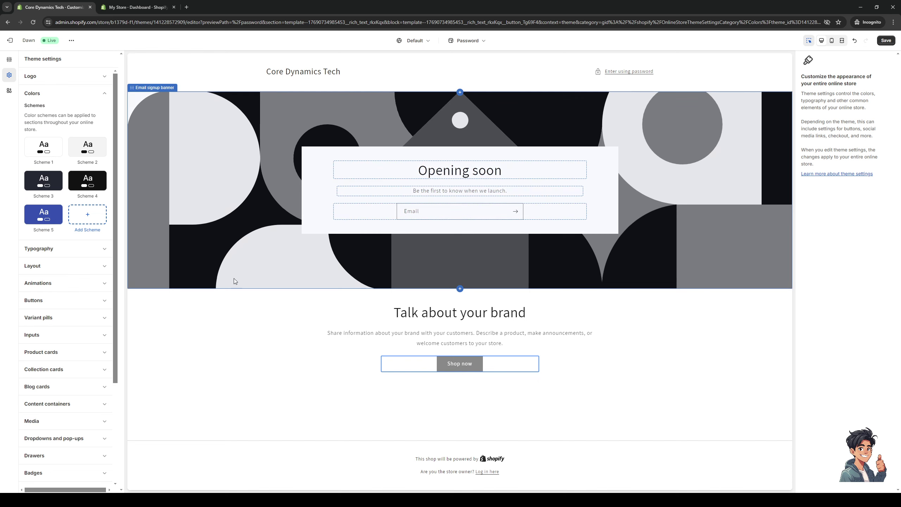
pyautogui.click(53, 76)
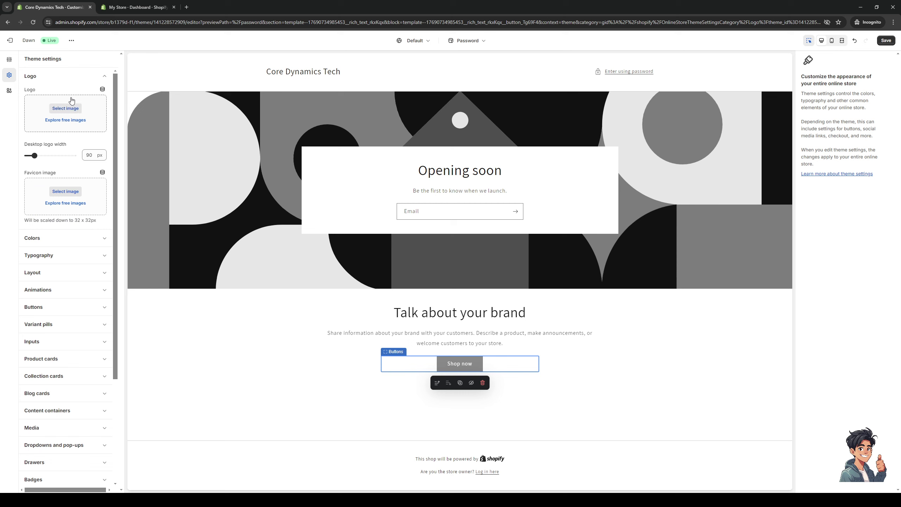
pyautogui.click(72, 78)
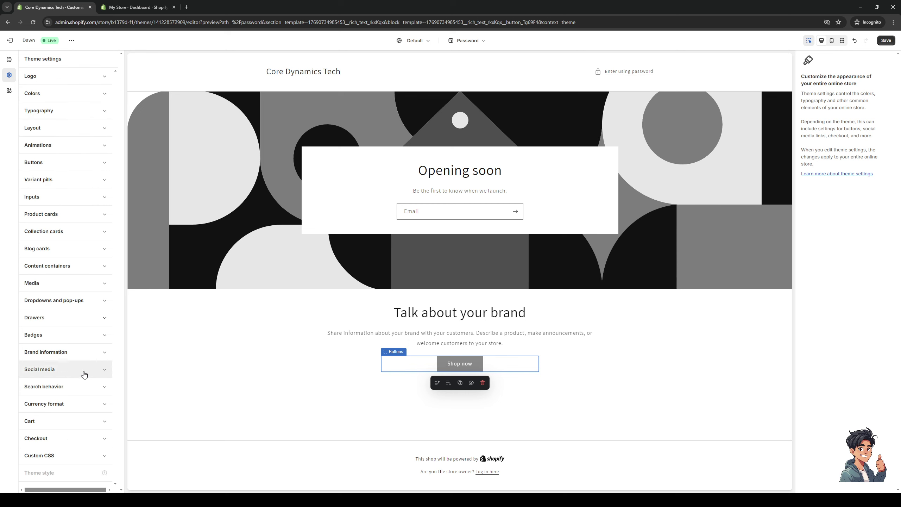
pyautogui.click(58, 457)
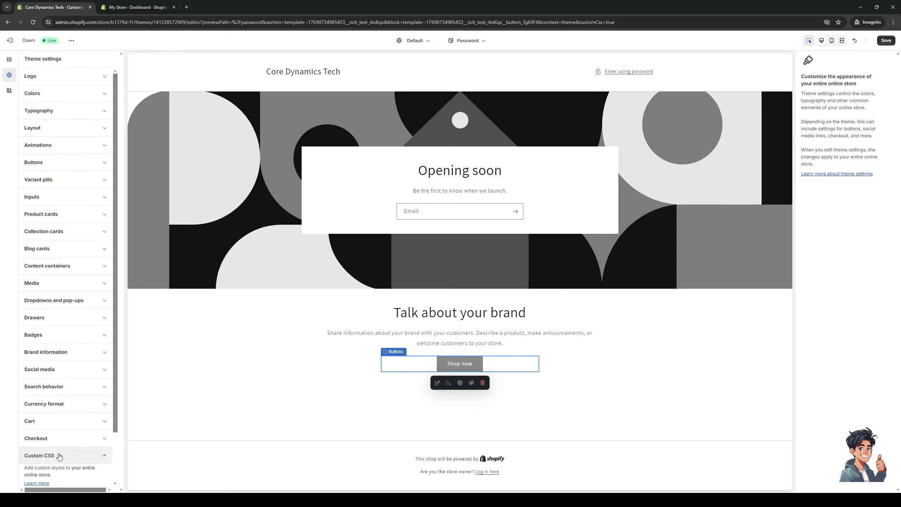
pyautogui.click(10, 44)
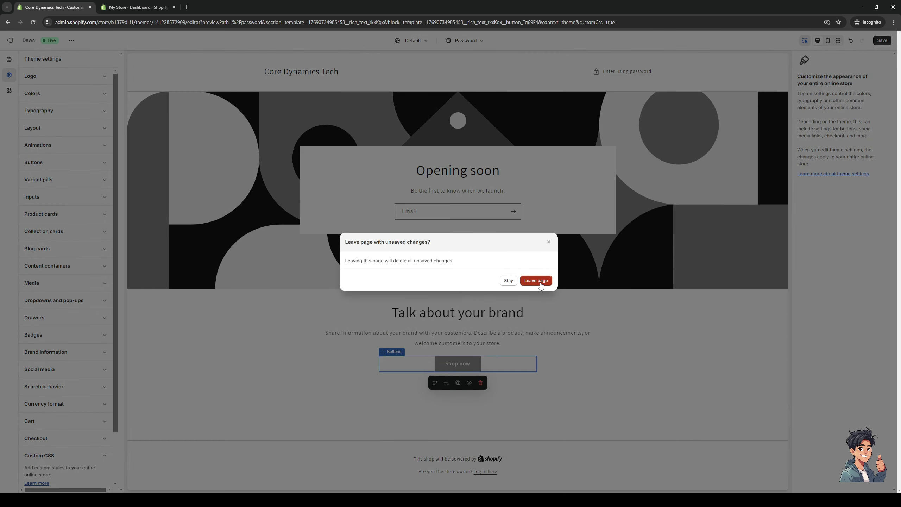
pyautogui.click(535, 283)
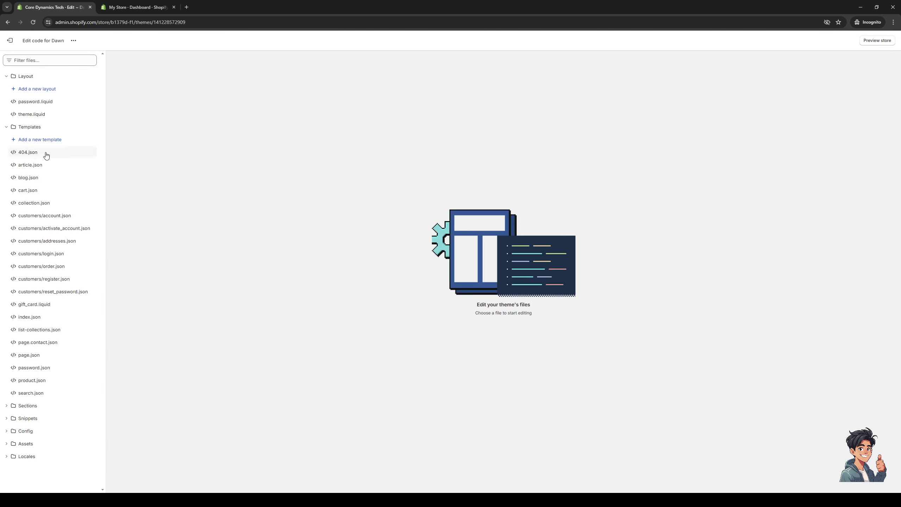
pyautogui.click(7, 127)
pyautogui.click(7, 178)
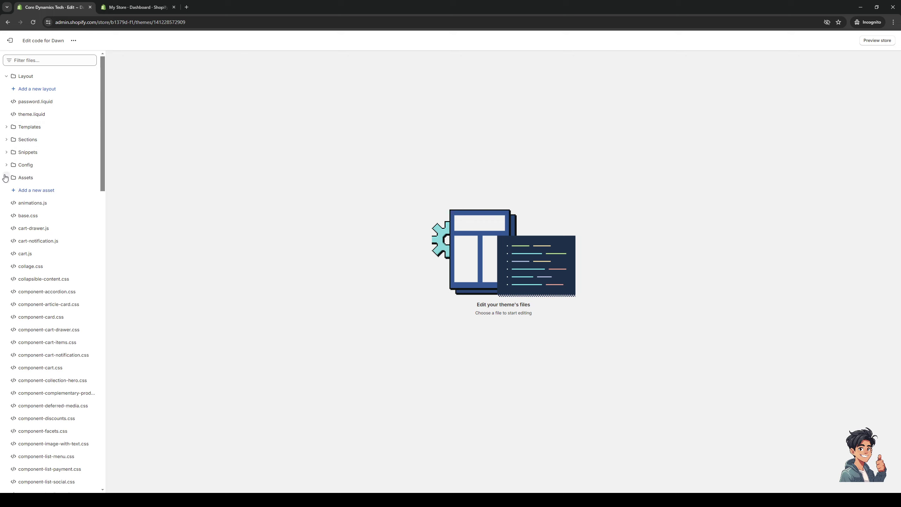
pyautogui.scroll(-7, 81, 268)
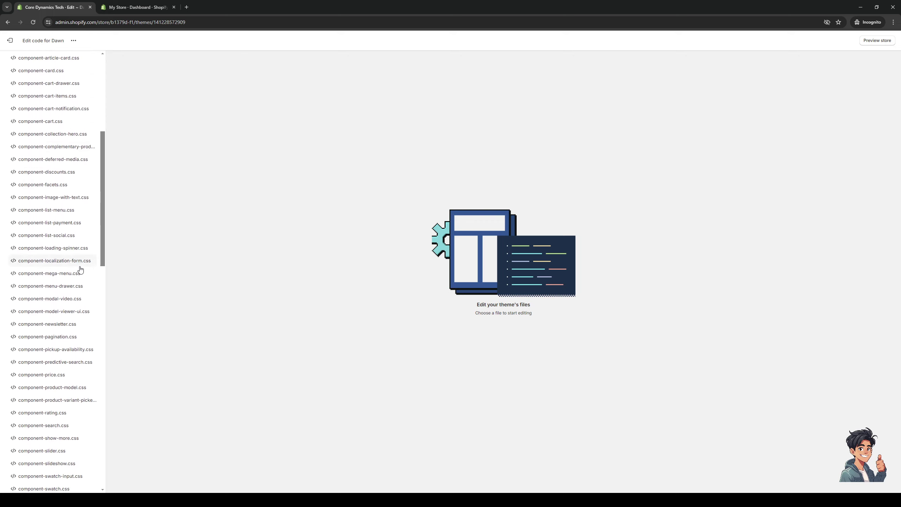
pyautogui.scroll(-7, 91, 269)
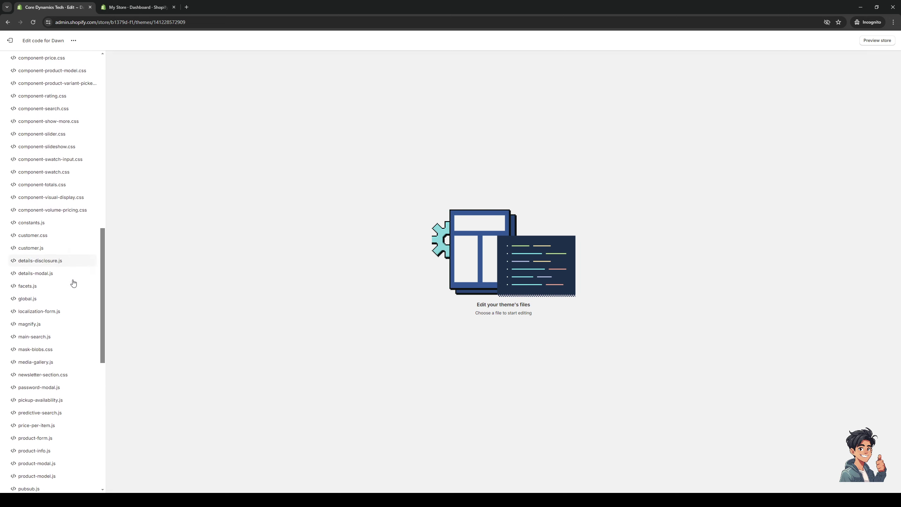
pyautogui.scroll(14, 49, 240)
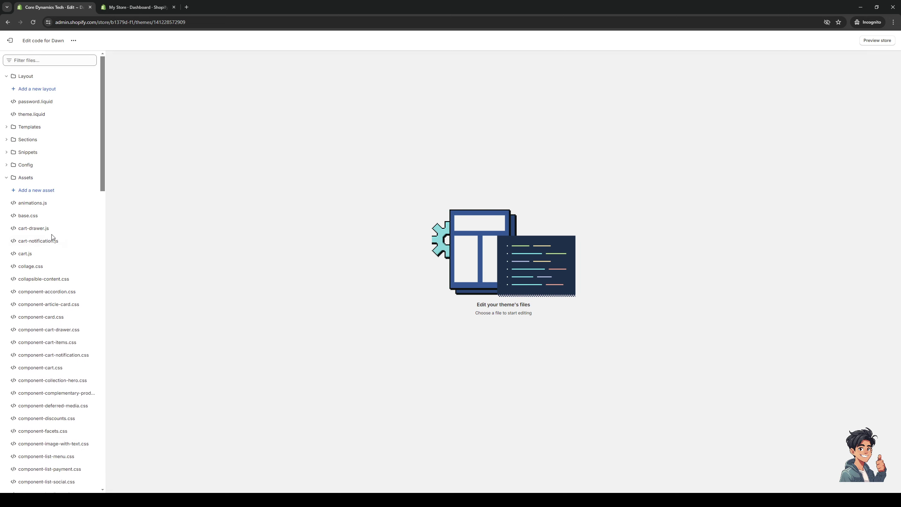
# - Exit the code editor, go Home, and open the Apps and sales channel settings
pyautogui.click(9, 41)
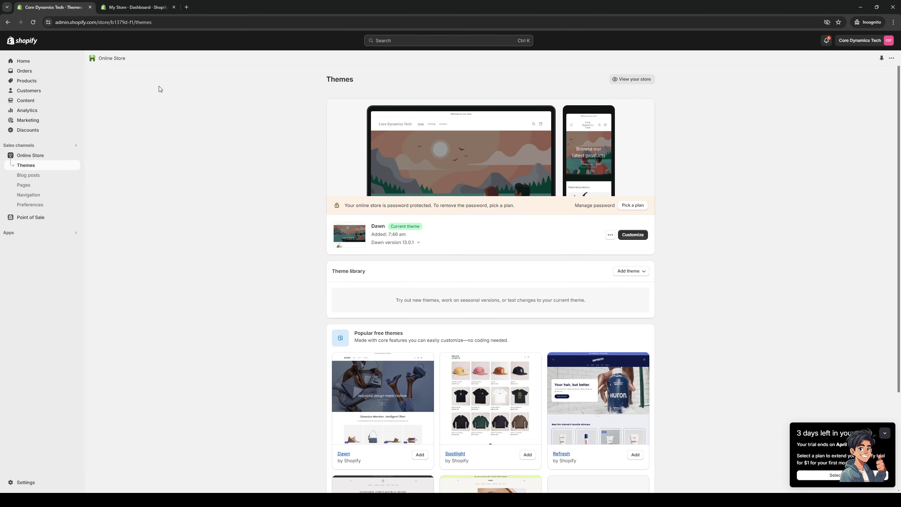
pyautogui.click(36, 61)
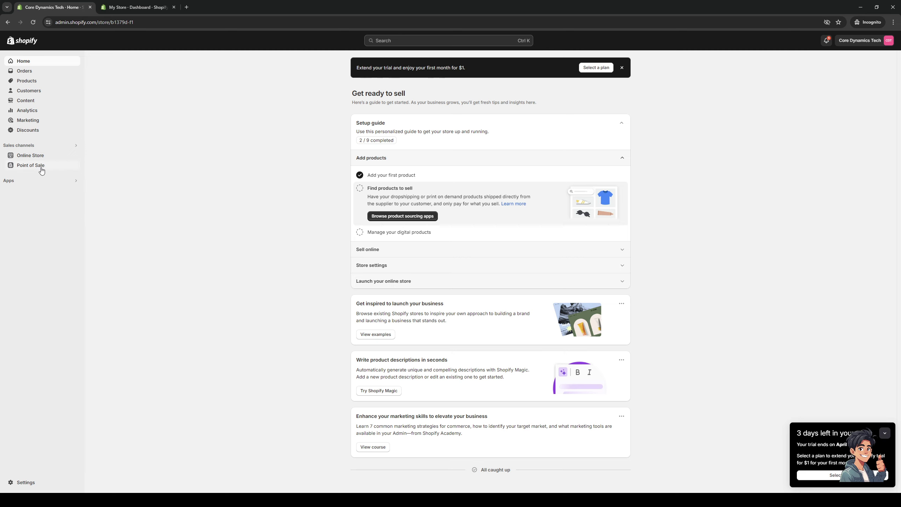
pyautogui.click(76, 181)
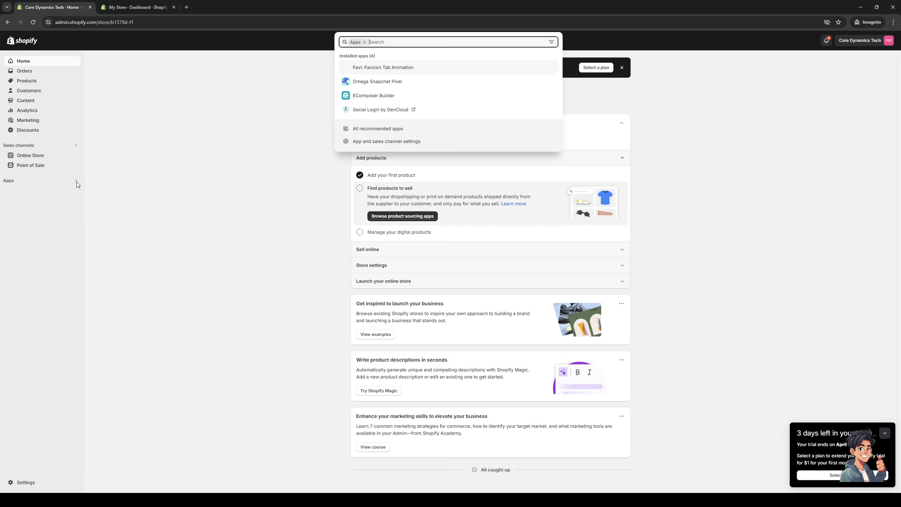
pyautogui.click(380, 143)
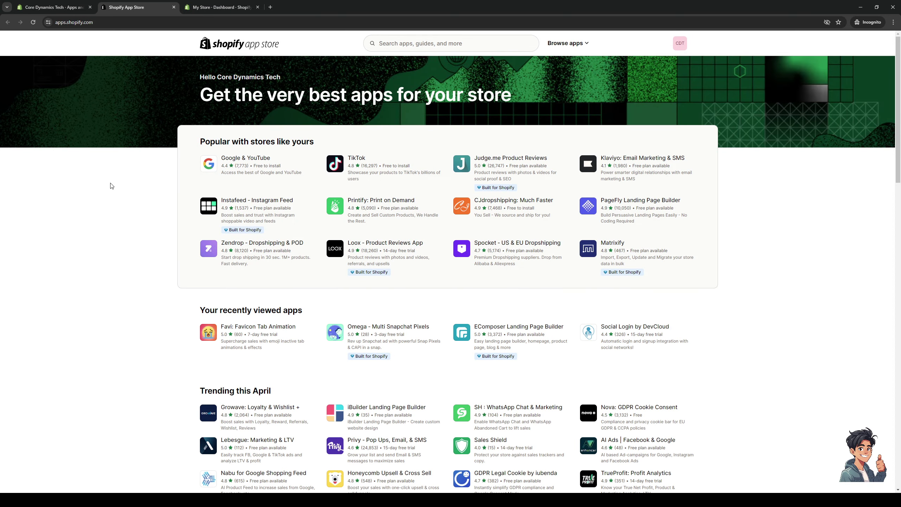
# - Search the Shopify App Store for 'ecomposer'
pyautogui.scroll(-10, 198, 227)
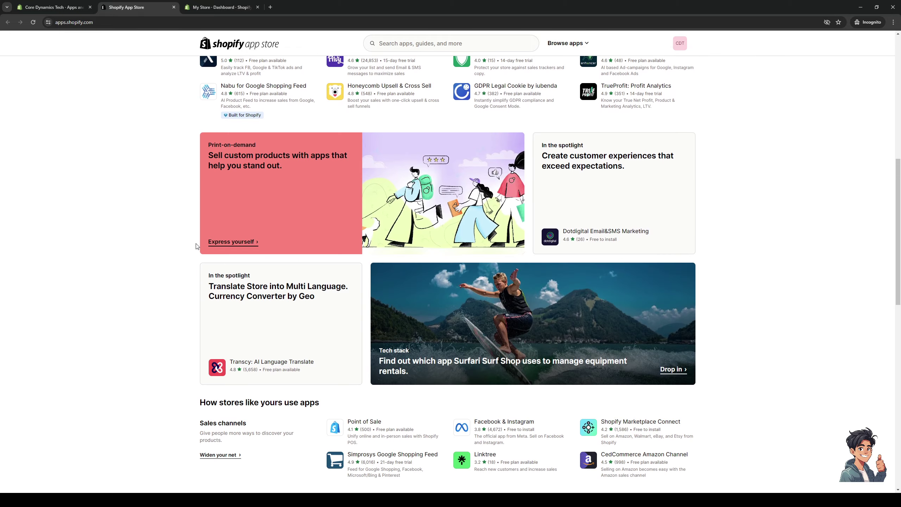
pyautogui.scroll(-12, 198, 243)
pyautogui.scroll(12, 210, 234)
pyautogui.scroll(10, 217, 216)
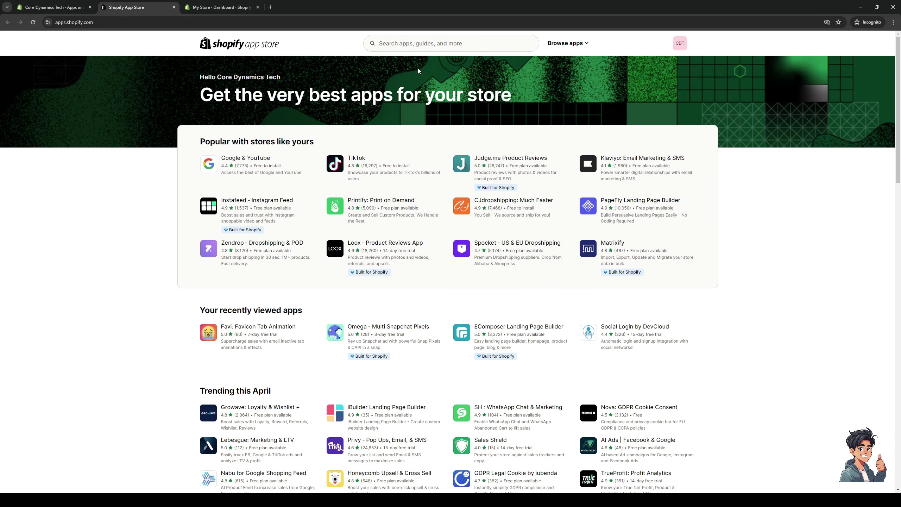
pyautogui.click(419, 48)
pyautogui.write('ecomposer')
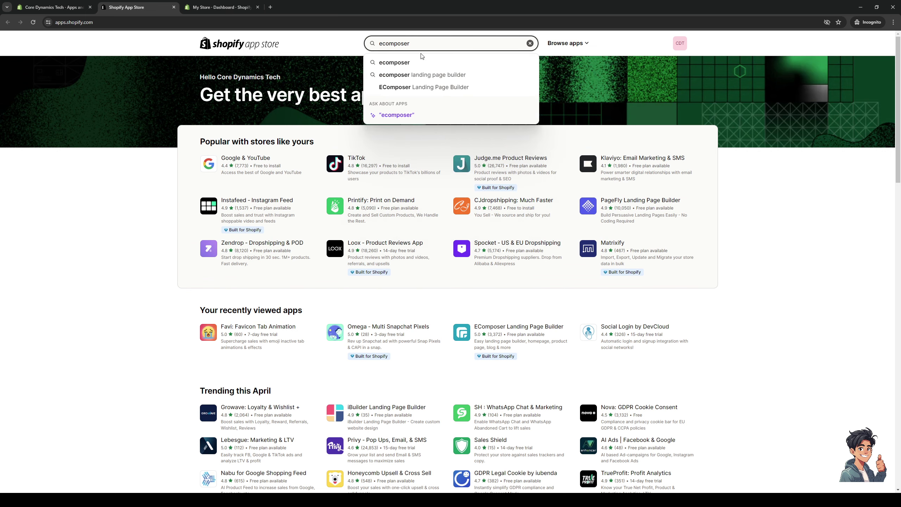
pyautogui.press('Return')
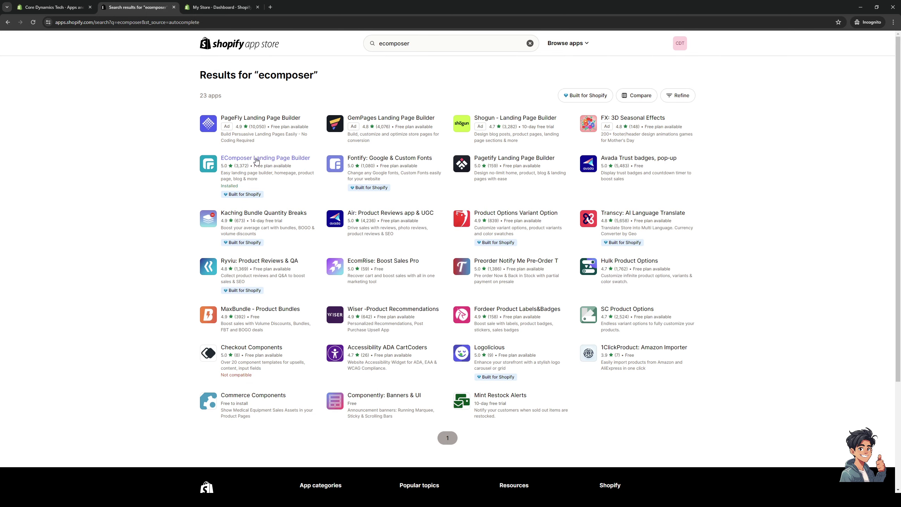
# - Open the EComposer Landing Page Builder listing and review its pricing plans
pyautogui.click(294, 165)
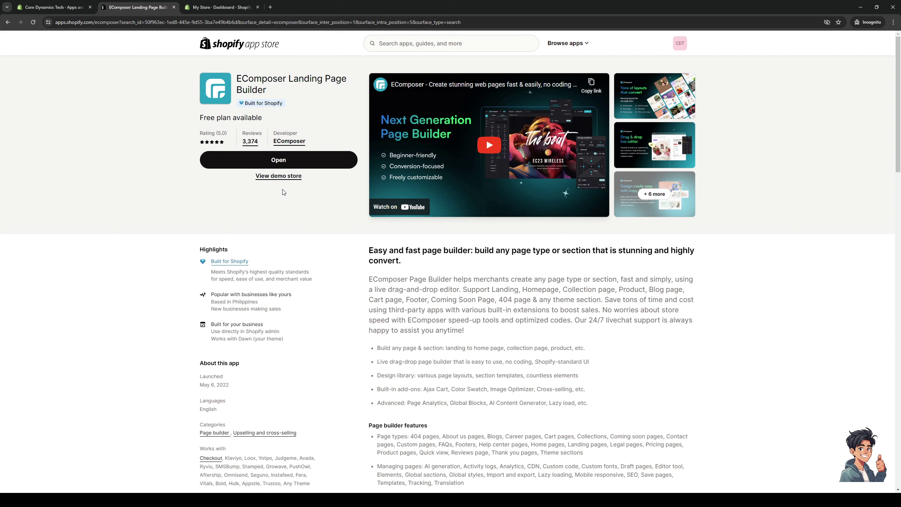
pyautogui.scroll(-5, 161, 216)
pyautogui.scroll(-2, 611, 388)
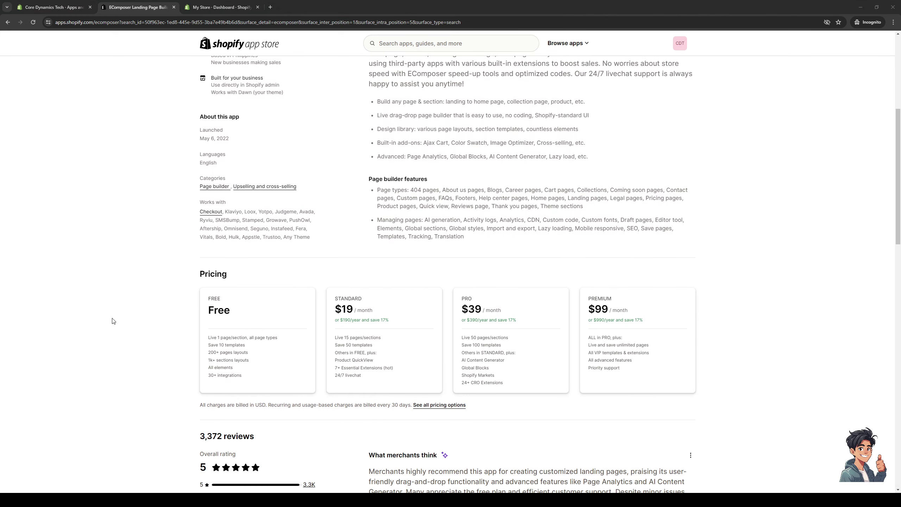
pyautogui.scroll(7, 179, 280)
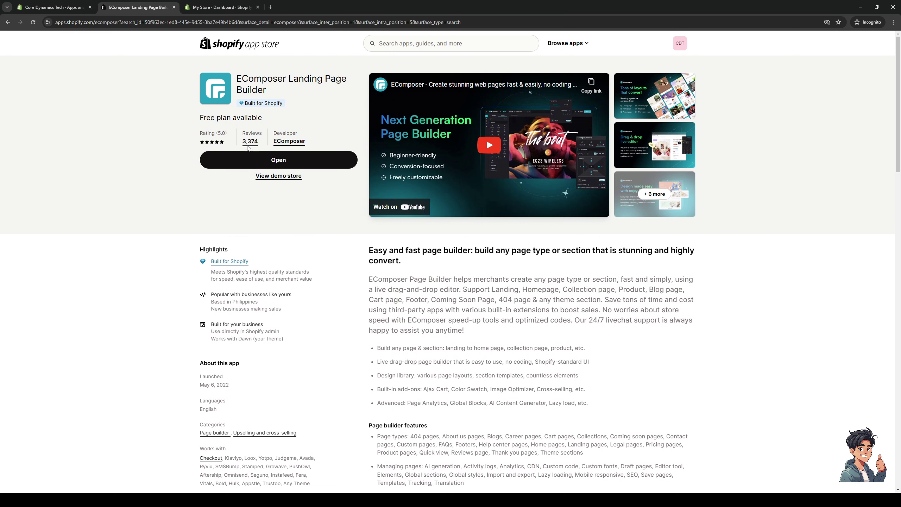
# - Close the App Store tab and Settings, then launch EComposer Builder from Apps
pyautogui.click(174, 7)
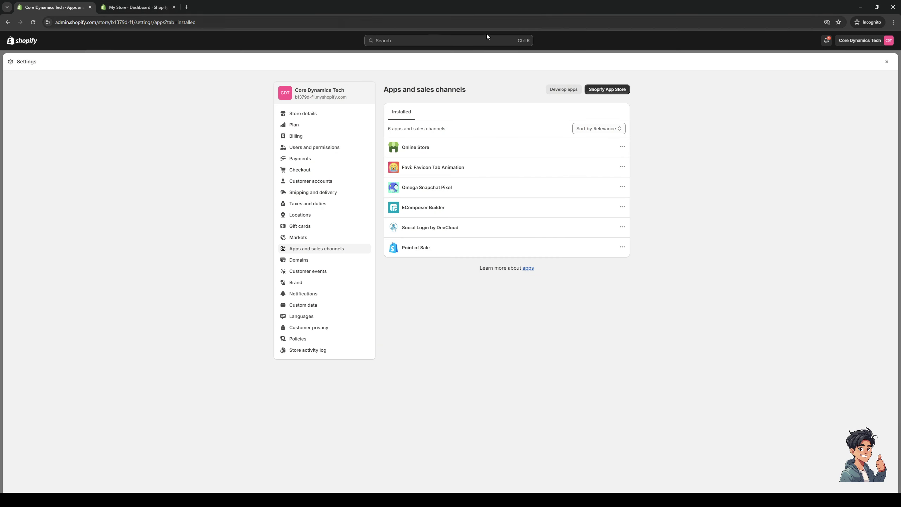
pyautogui.click(885, 63)
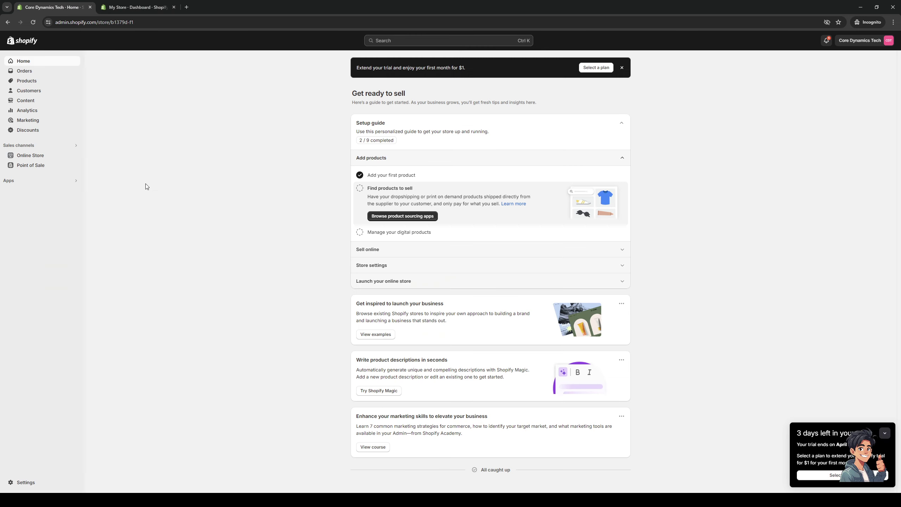
pyautogui.click(43, 183)
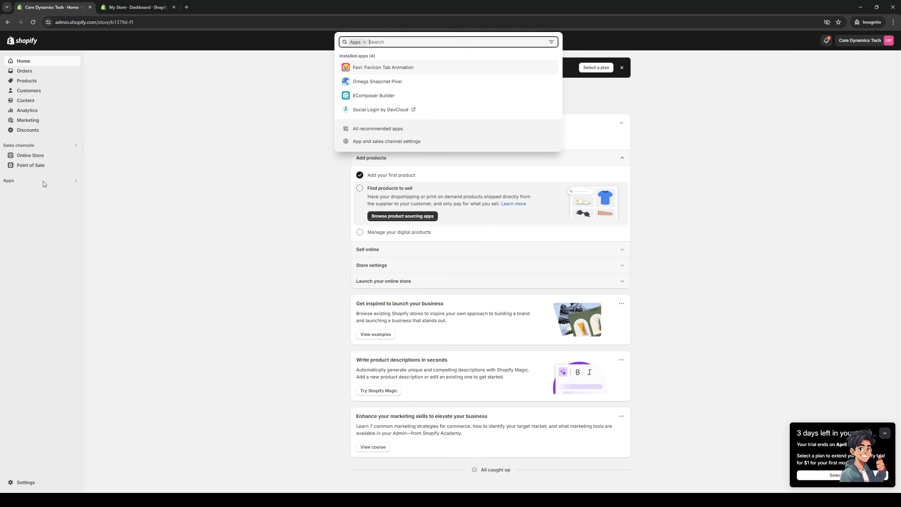
pyautogui.click(374, 97)
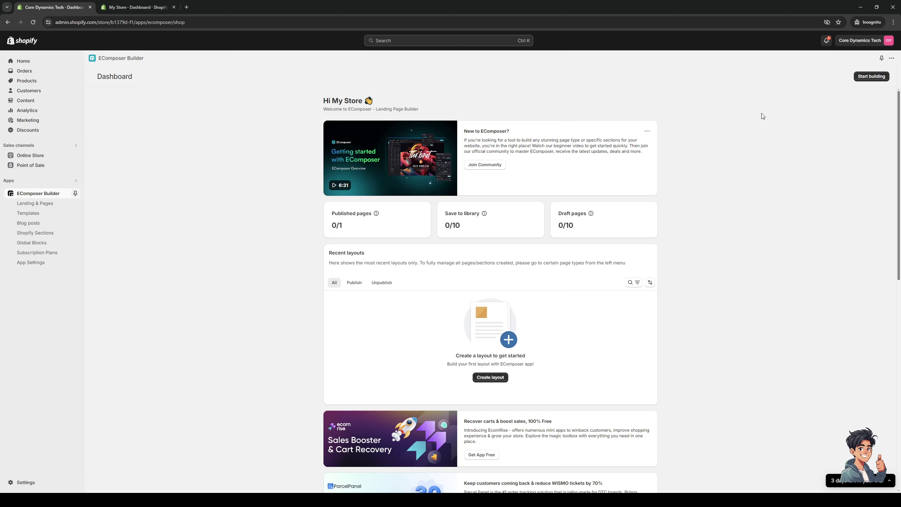
# - Start a new page in EComposer Builder using the Blank template
pyautogui.click(872, 76)
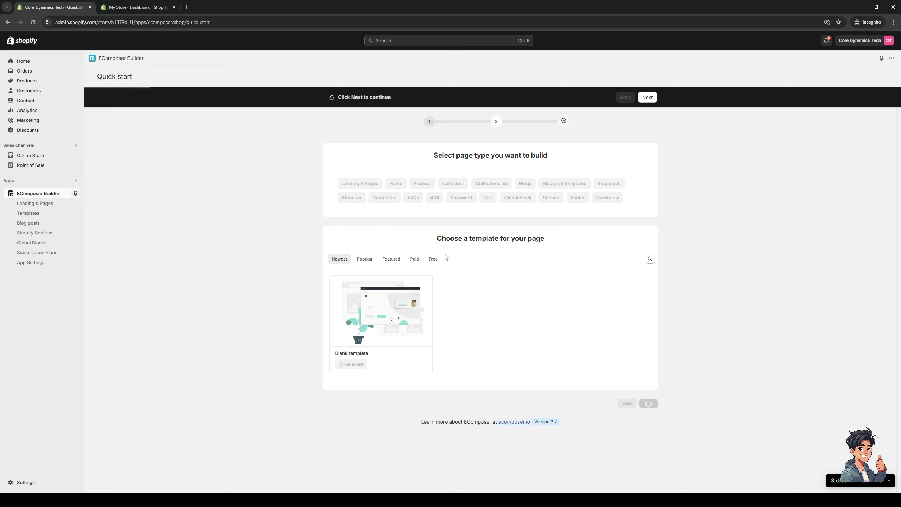
pyautogui.scroll(-5, 456, 416)
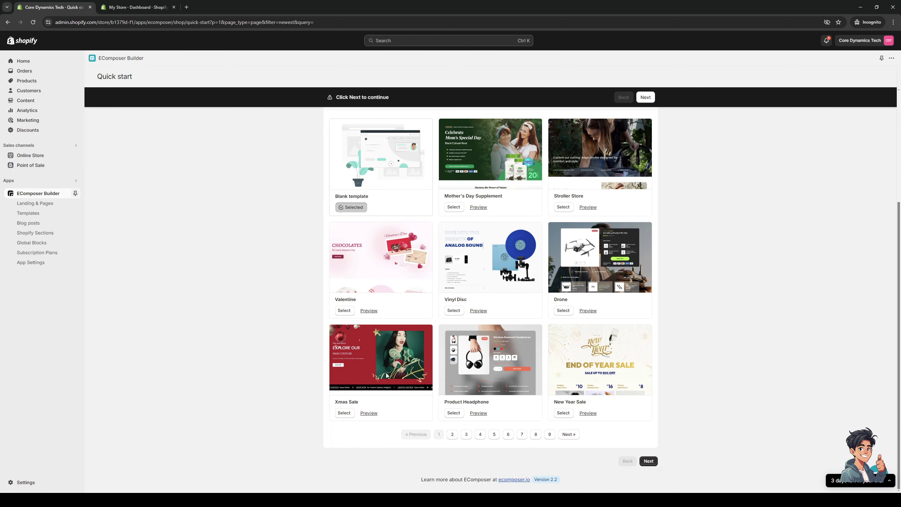
pyautogui.scroll(1, 410, 289)
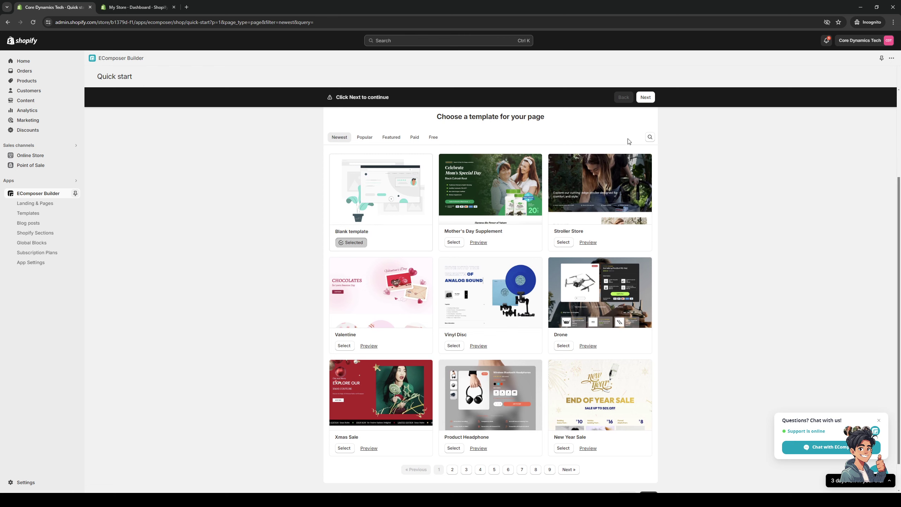
pyautogui.click(646, 97)
# - Title the page 'Homepage', keep Header & Footer shown, and open it in the builder
pyautogui.click(461, 187)
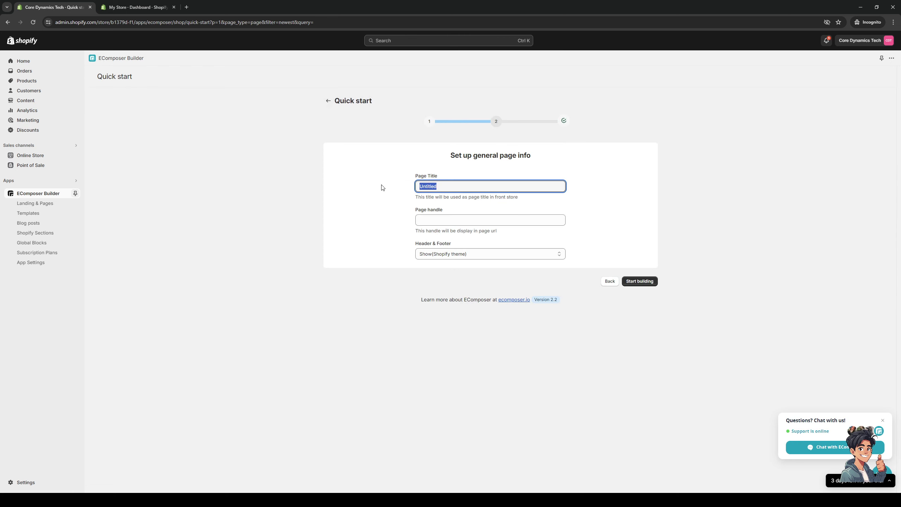
pyautogui.write('Homepage')
pyautogui.click(517, 254)
pyautogui.click(639, 340)
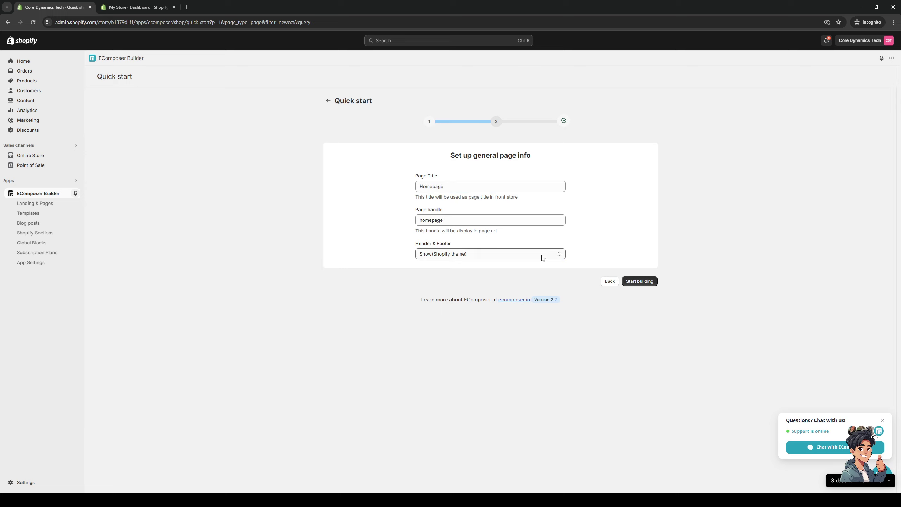
pyautogui.click(542, 258)
pyautogui.click(632, 349)
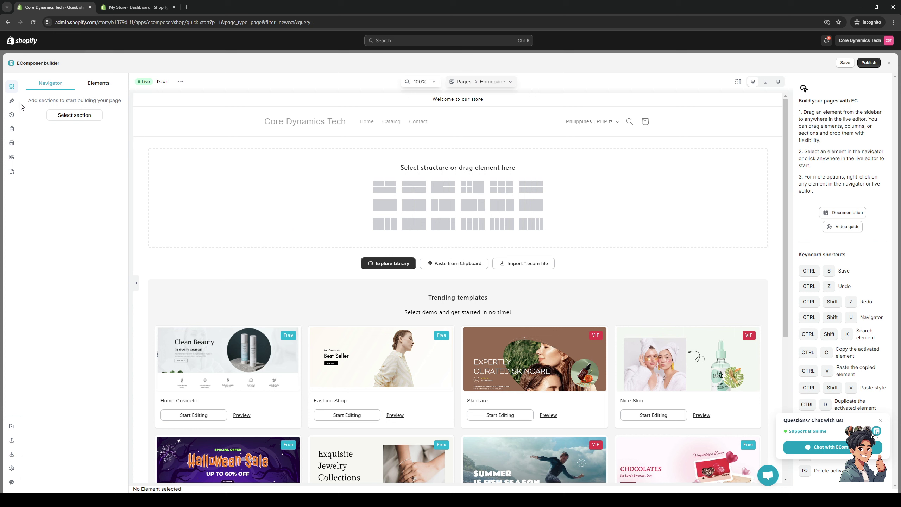
# - Insert the Most Downloaded Shipping section template as the Homepage's first section
pyautogui.click(99, 82)
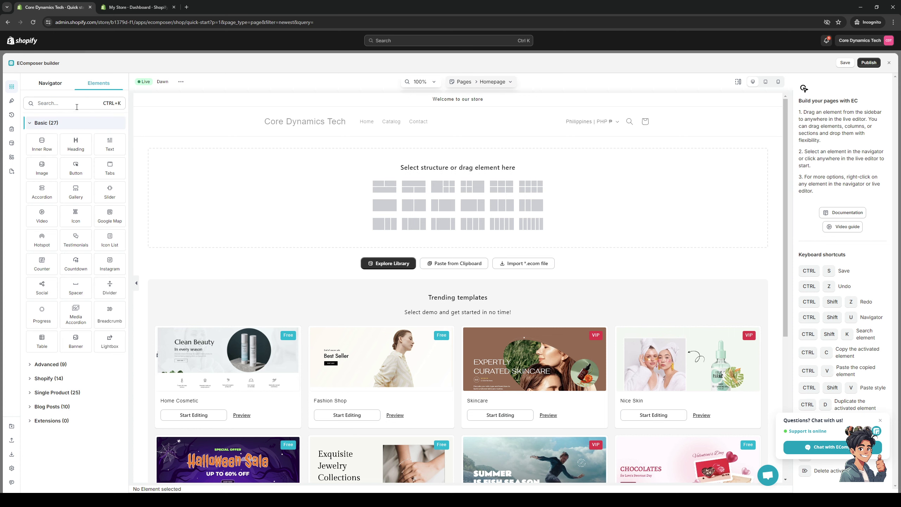
pyautogui.click(54, 89)
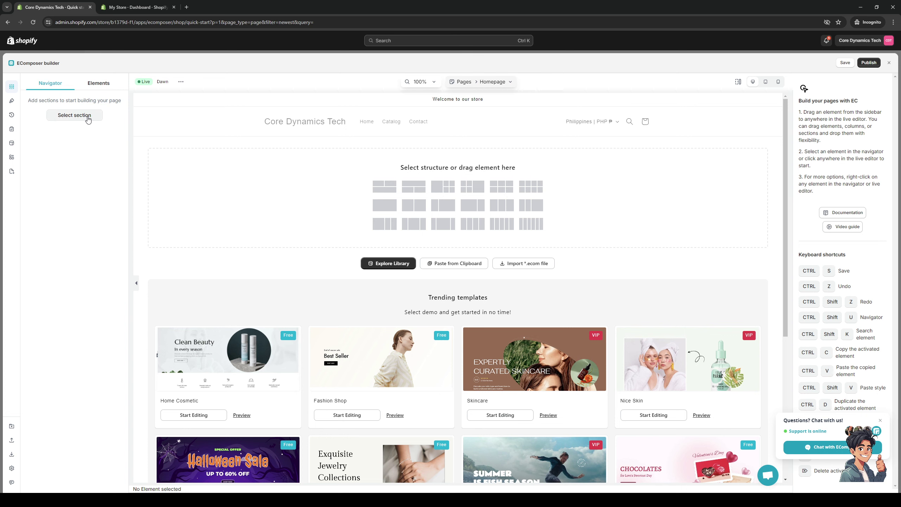
pyautogui.click(74, 115)
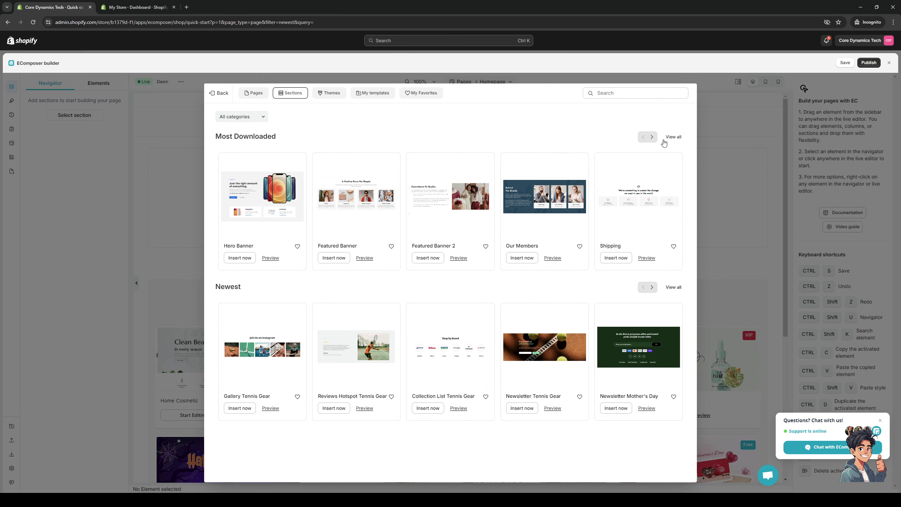
pyautogui.click(612, 261)
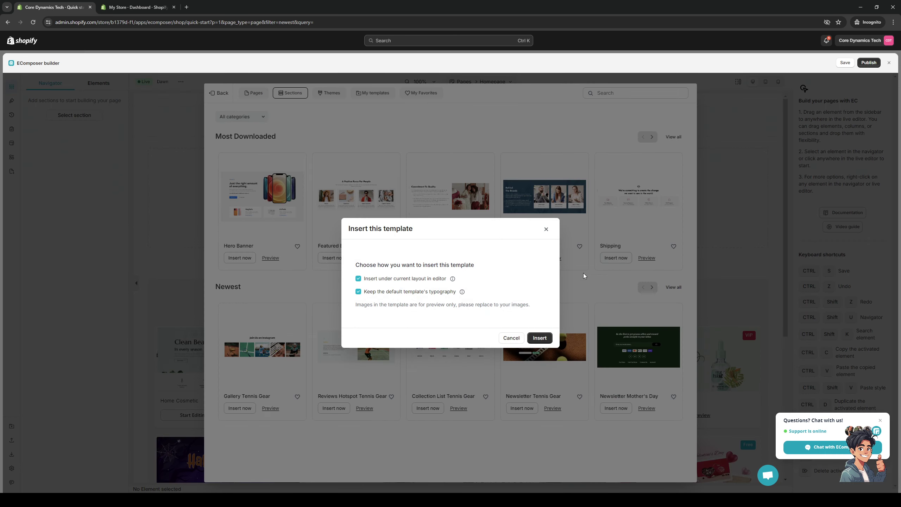
pyautogui.click(537, 337)
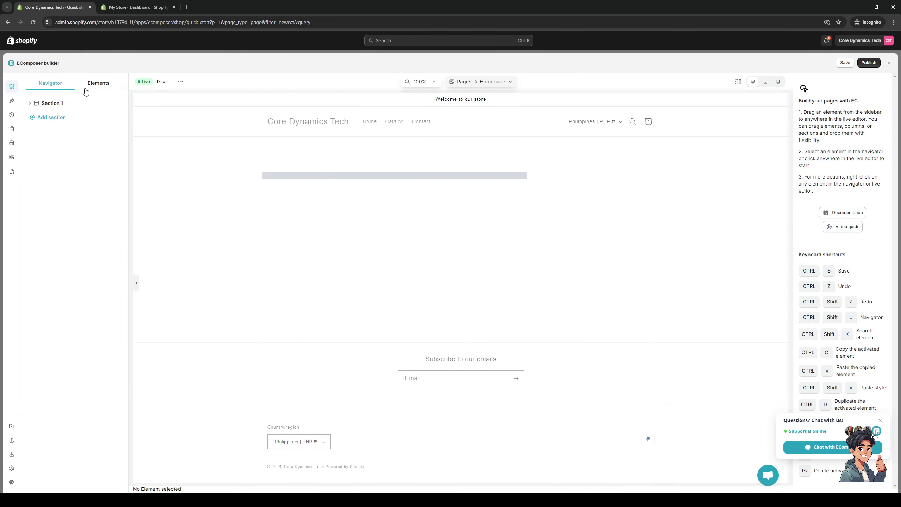
# - Select Section 1 and drag a Button element just beneath its heading
pyautogui.click(58, 103)
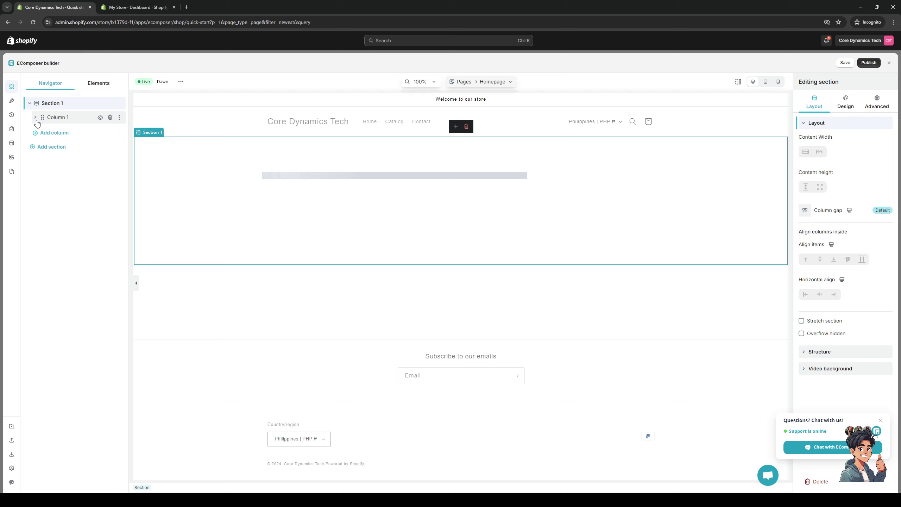
pyautogui.click(99, 84)
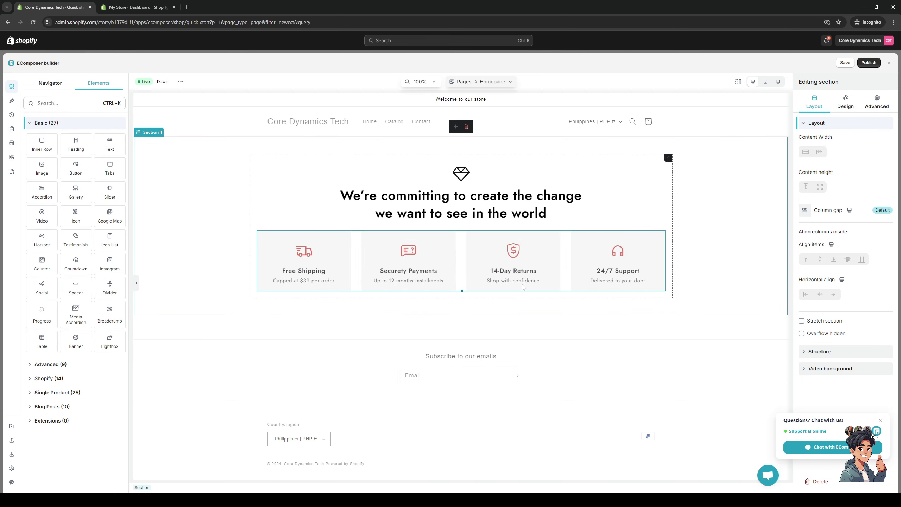
pyautogui.moveTo(76, 170); pyautogui.dragTo(354, 213)
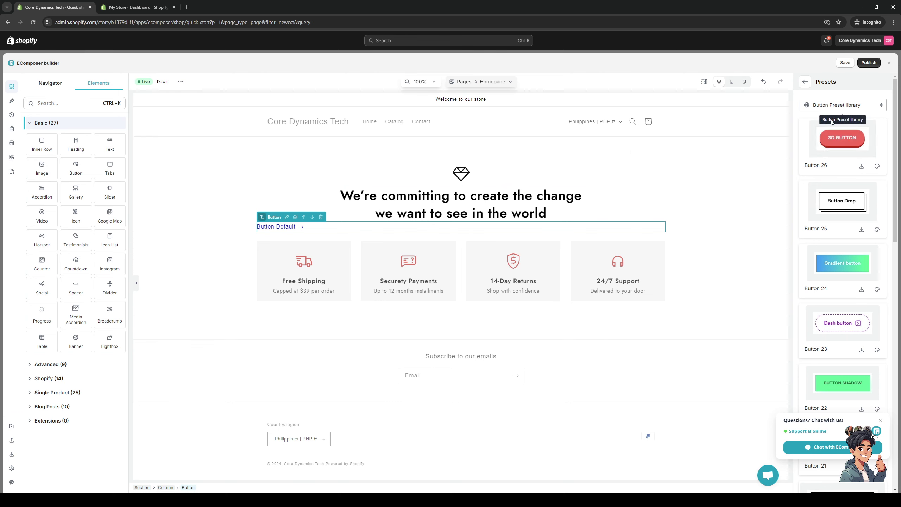
# - Try the red 3D Button 26 preset, then Button 24 gradient and Button 22 green shadow as style only
pyautogui.click(836, 153)
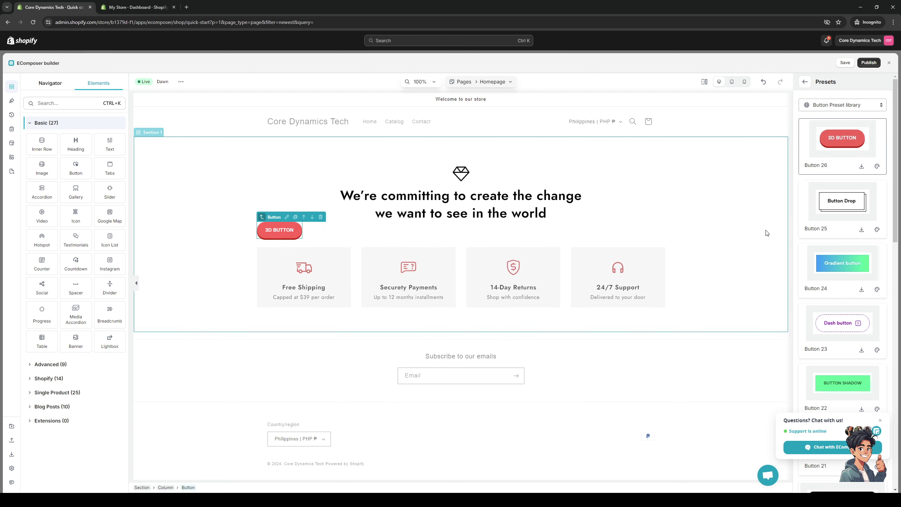
pyautogui.click(841, 271)
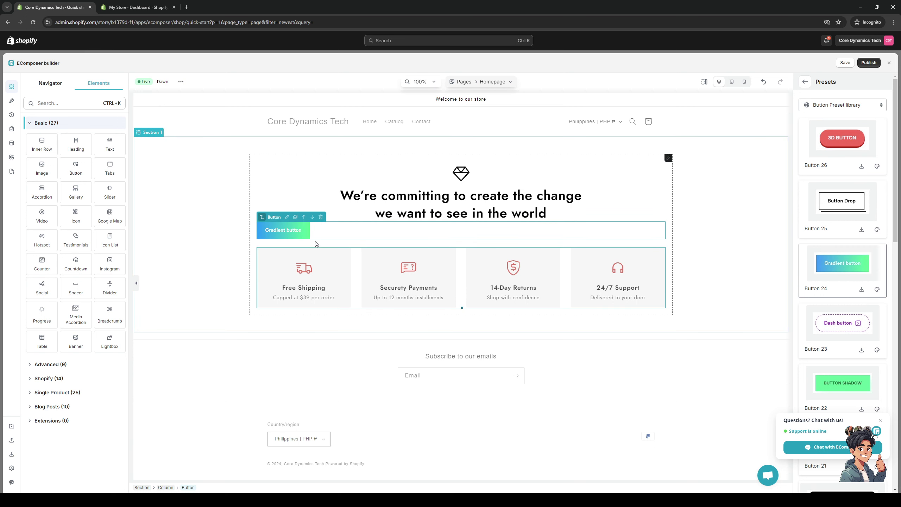
pyautogui.click(876, 294)
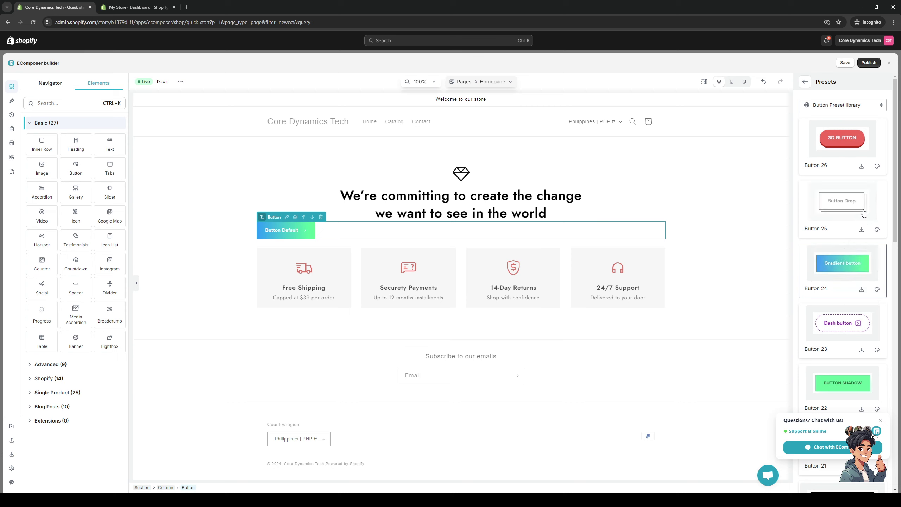
pyautogui.scroll(-2, 851, 284)
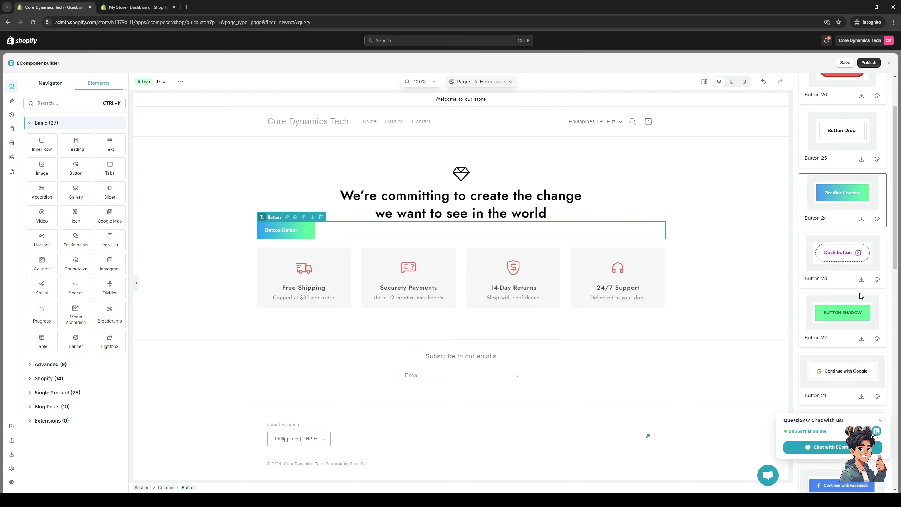
pyautogui.click(877, 339)
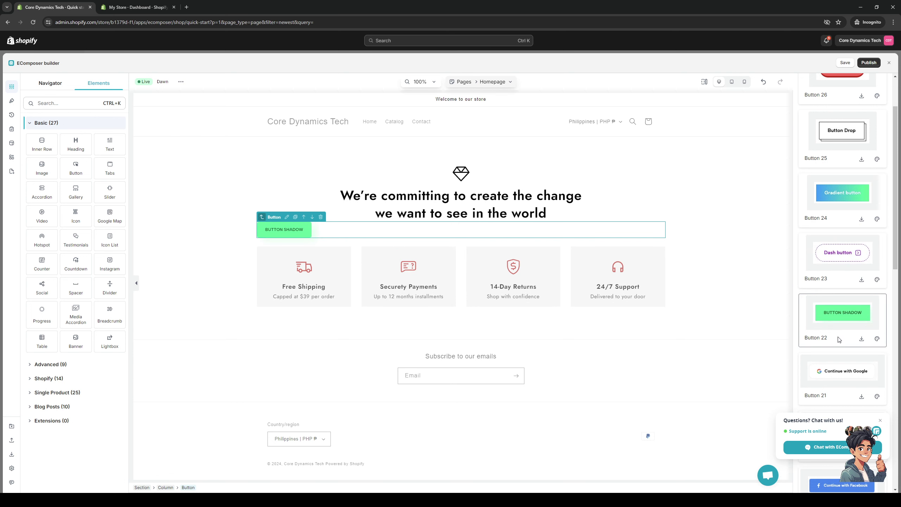
# - Apply the Button 20 preset, making it a black 'Continue with Twitter' button
pyautogui.scroll(-3, 845, 337)
pyautogui.scroll(-1, 841, 354)
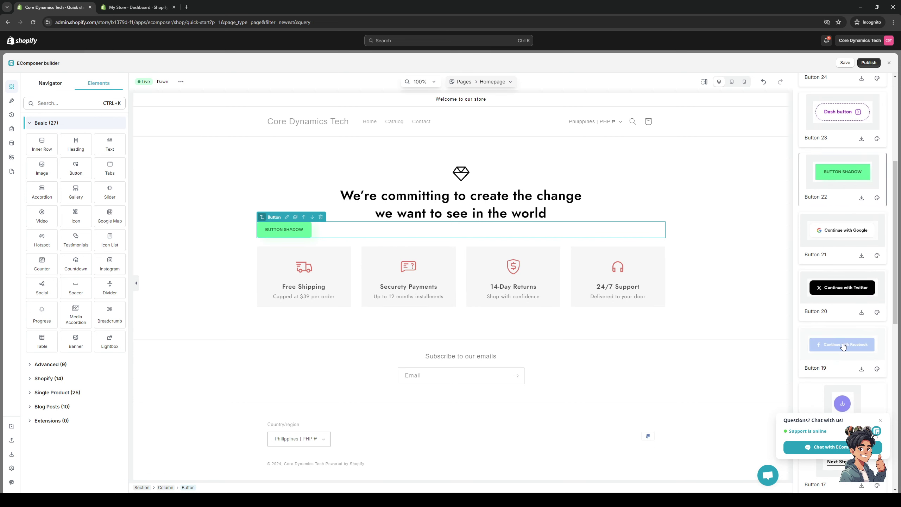
pyautogui.click(844, 287)
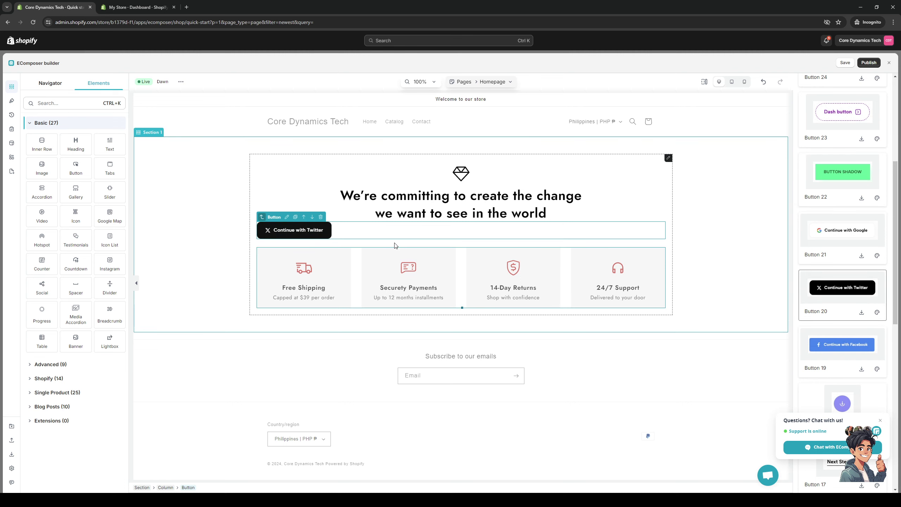
pyautogui.scroll(-15, 850, 347)
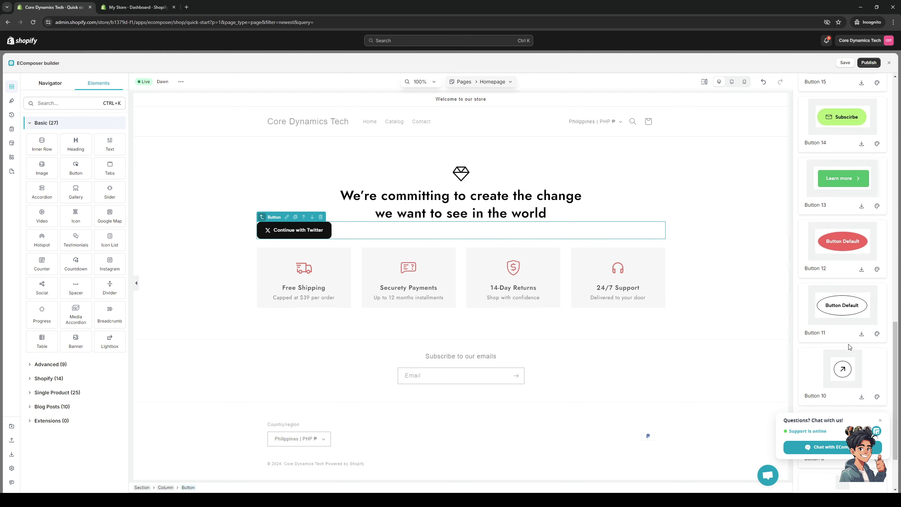
pyautogui.scroll(15, 850, 347)
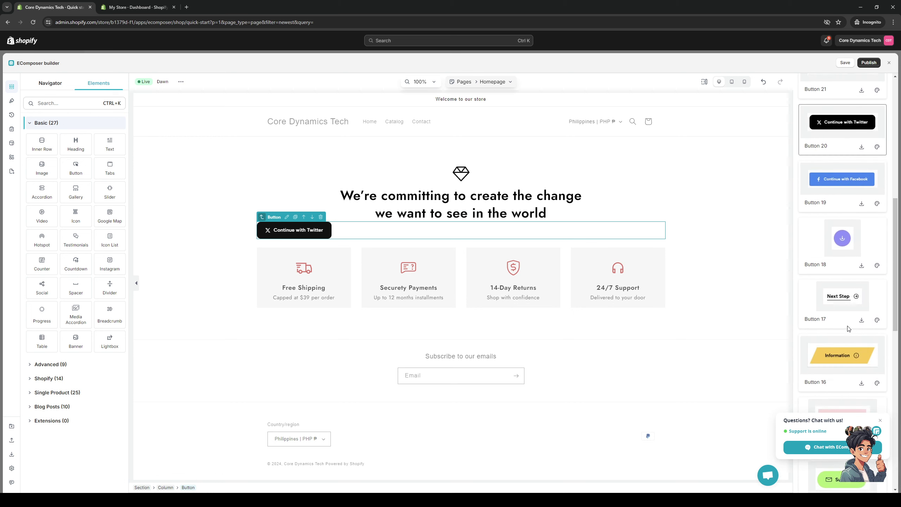
pyautogui.scroll(4, 840, 290)
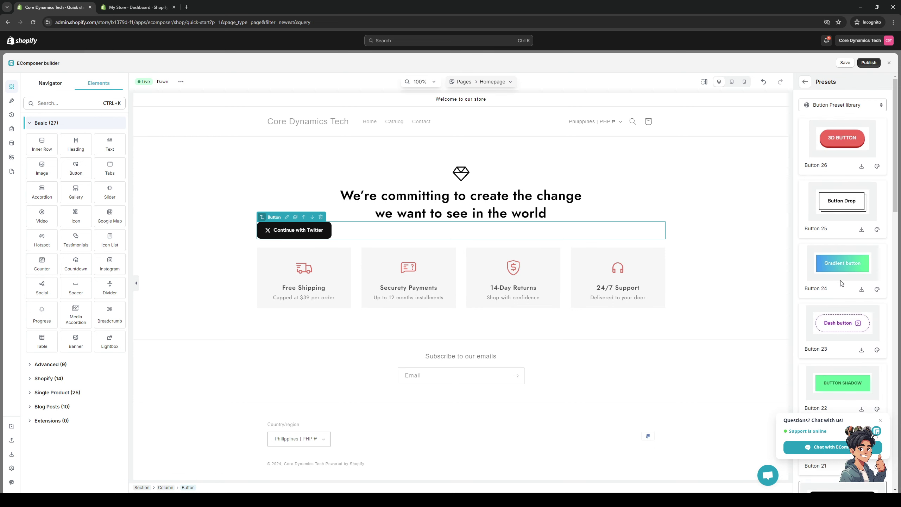
# - Drop the Button 24 'Gradient button' preset onto the canvas button for a blue-green gradient
pyautogui.click(863, 106)
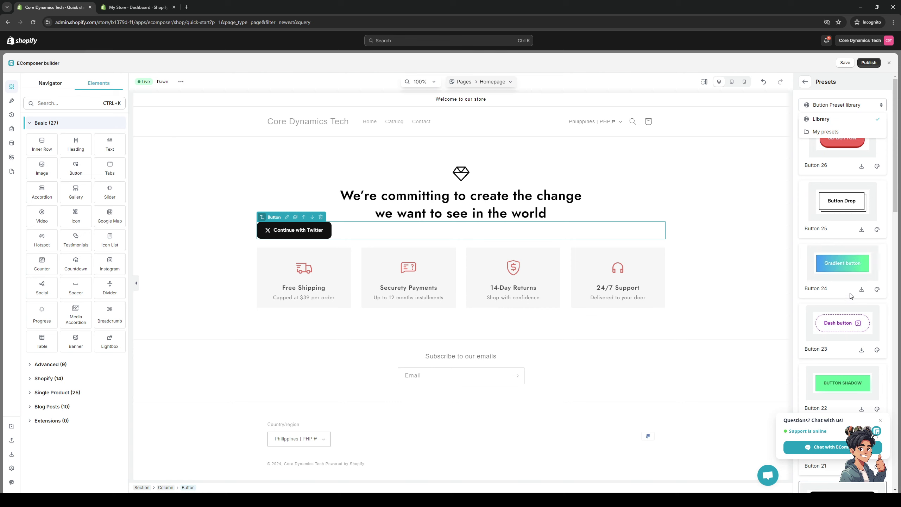
pyautogui.moveTo(845, 268); pyautogui.dragTo(300, 231)
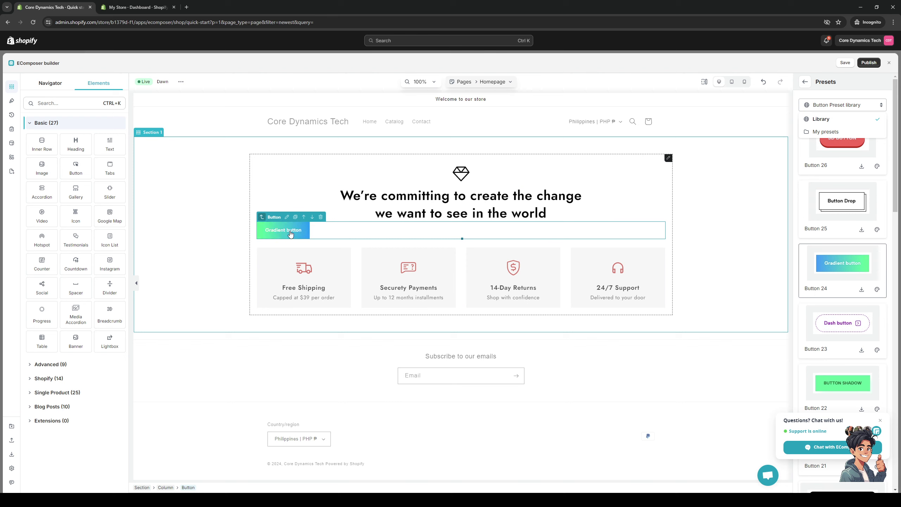